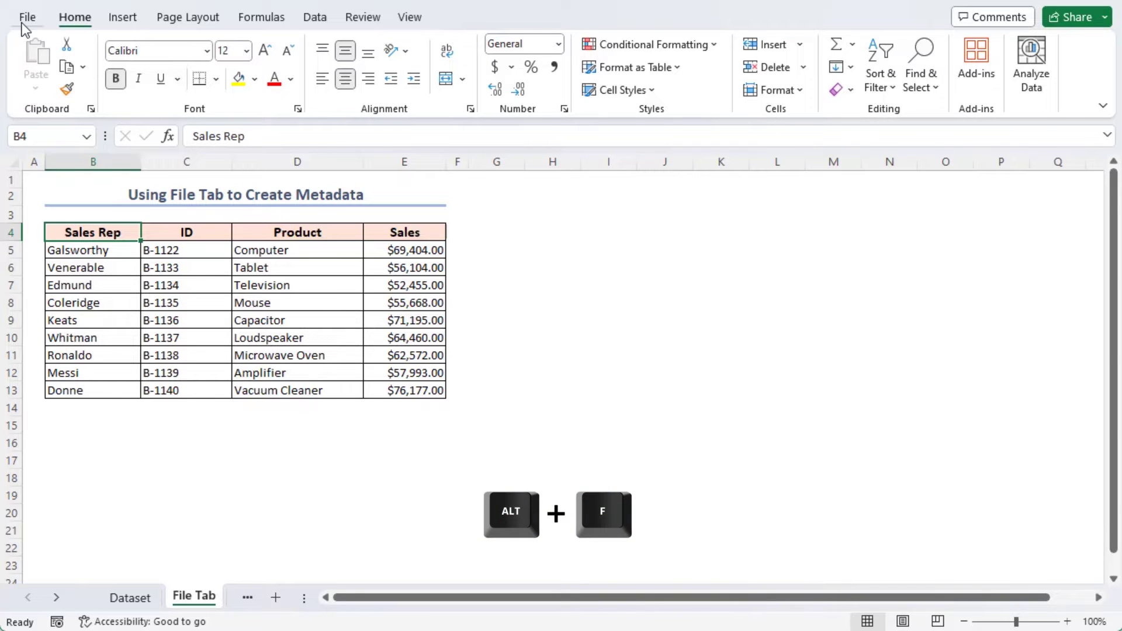
Step: Open the Info page for 'Creating Metadata' and expand it to show all document properties
key(alt+f)
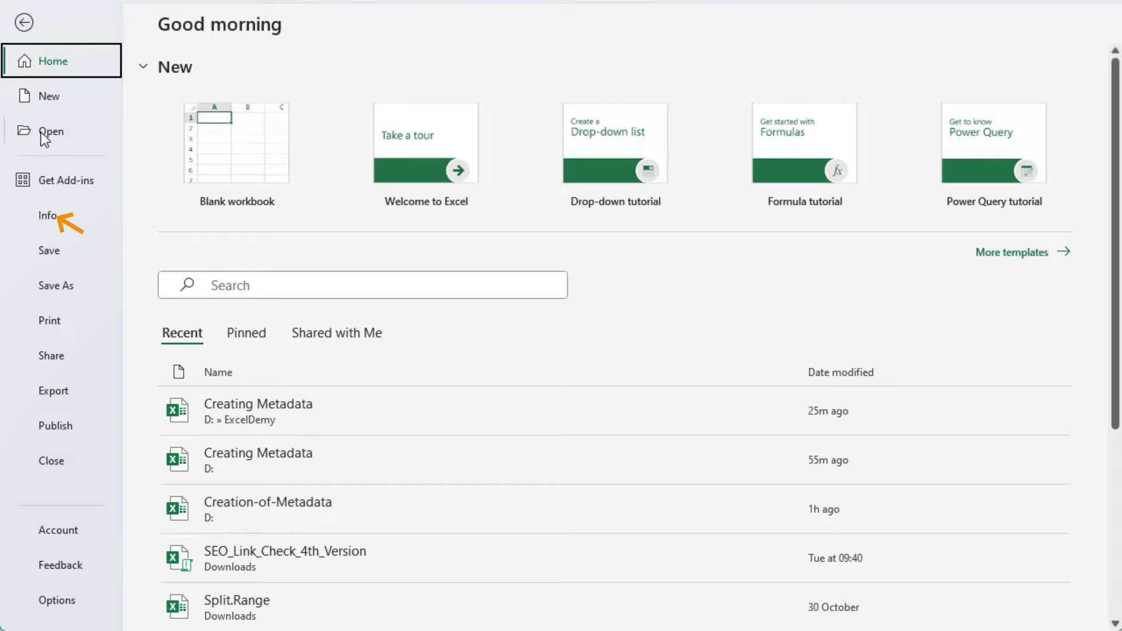
click(54, 216)
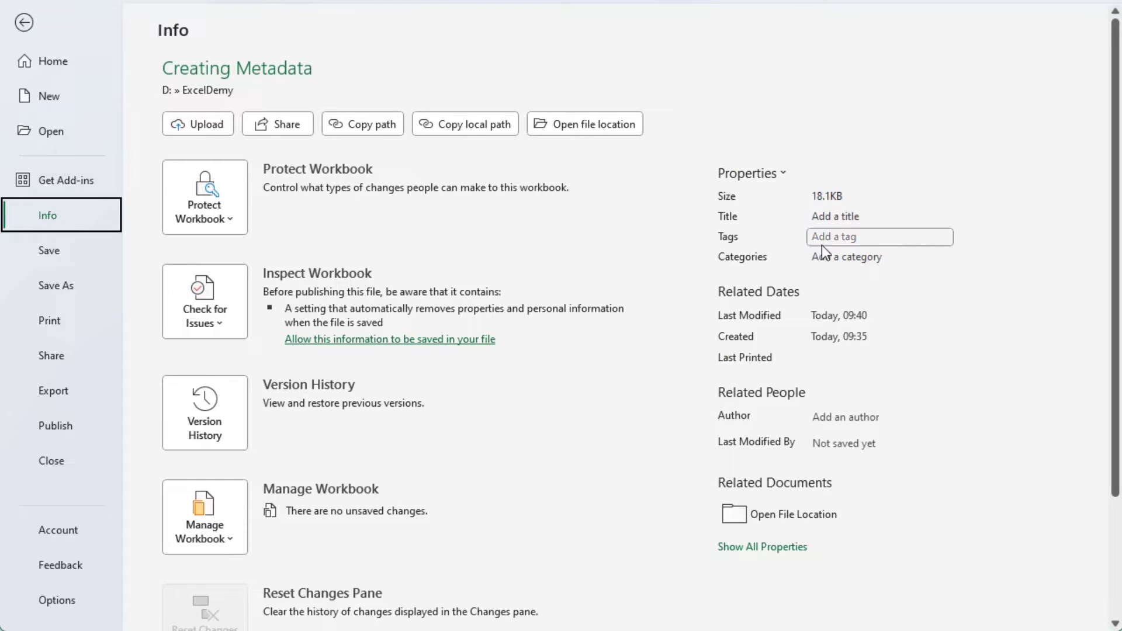
click(764, 547)
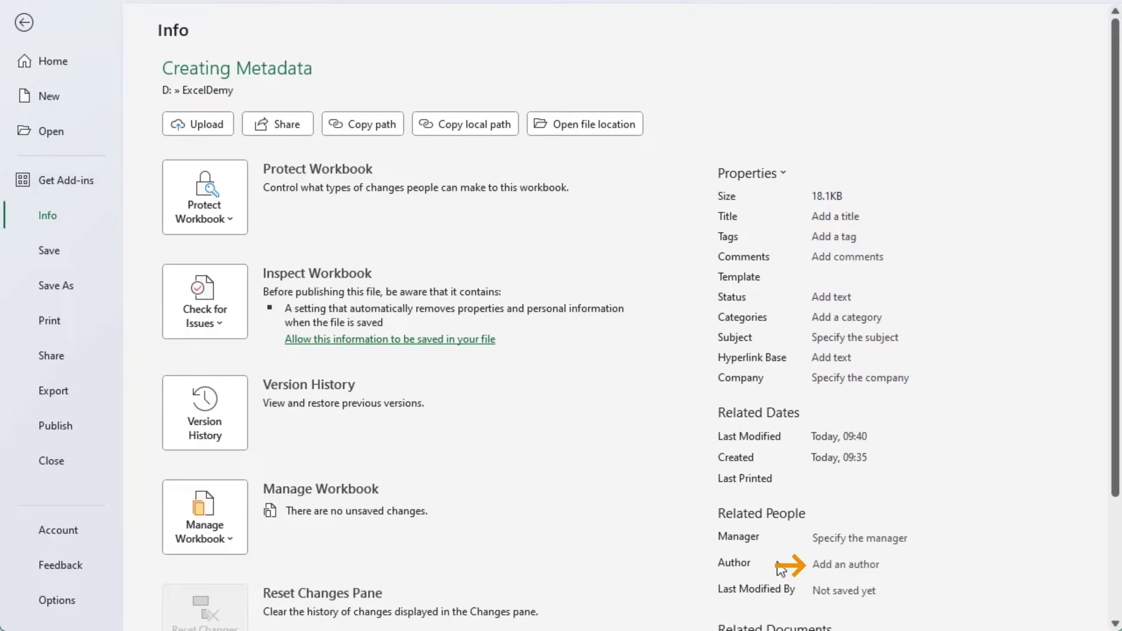
Step: Enter the author's name in the workbook's Author property
click(837, 565)
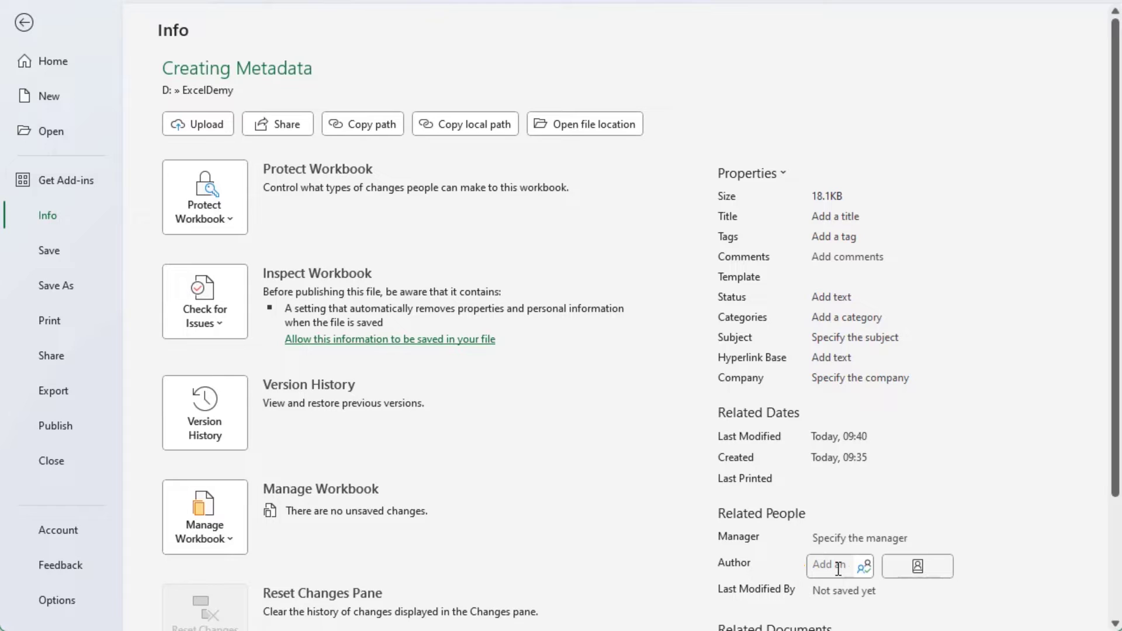
text(Mark Anthony)
key(Return)
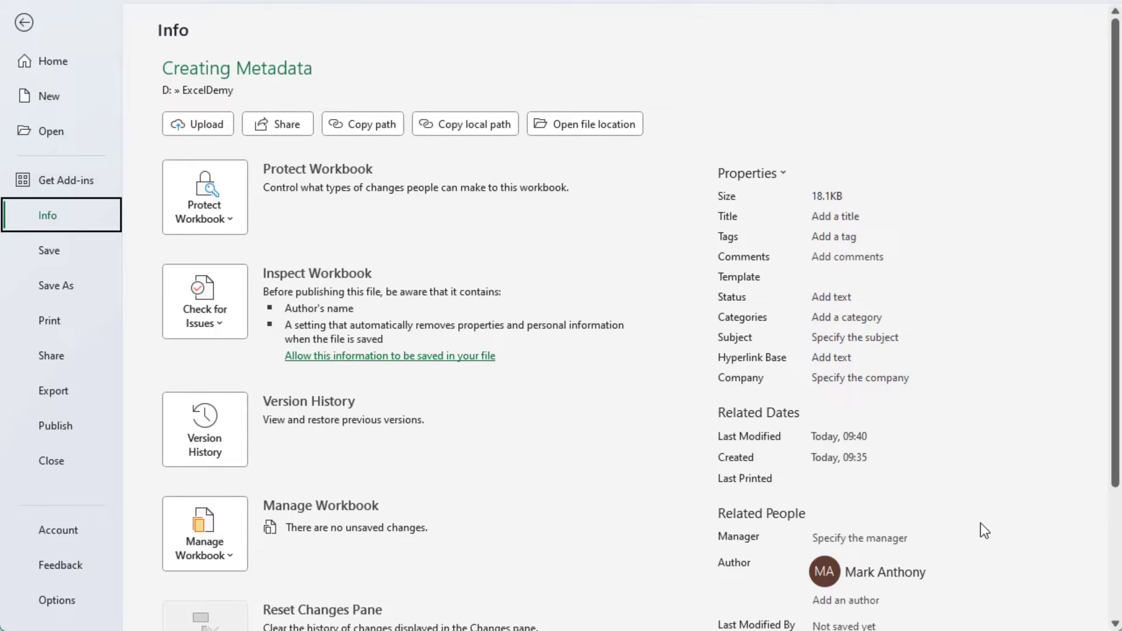
Step: Set Title to 'Creating Metadata', Company to 'ExcelDemy' and Subject to 'Excel Metadata'
click(834, 216)
text(Cr)
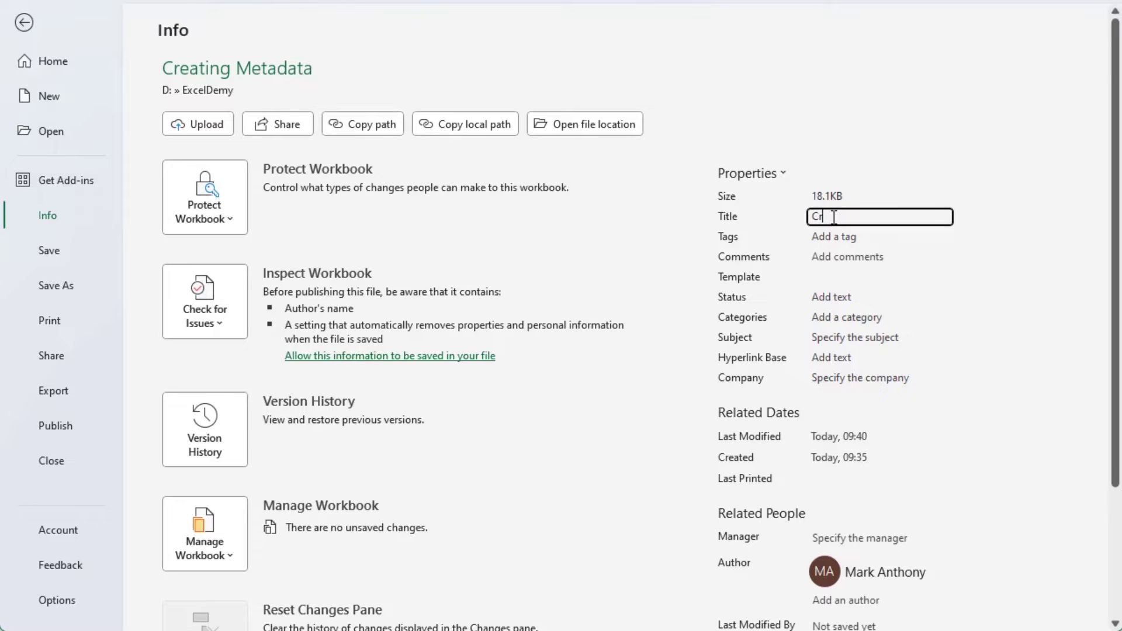
text(eating Metadata)
click(832, 378)
text(ExcelDemy)
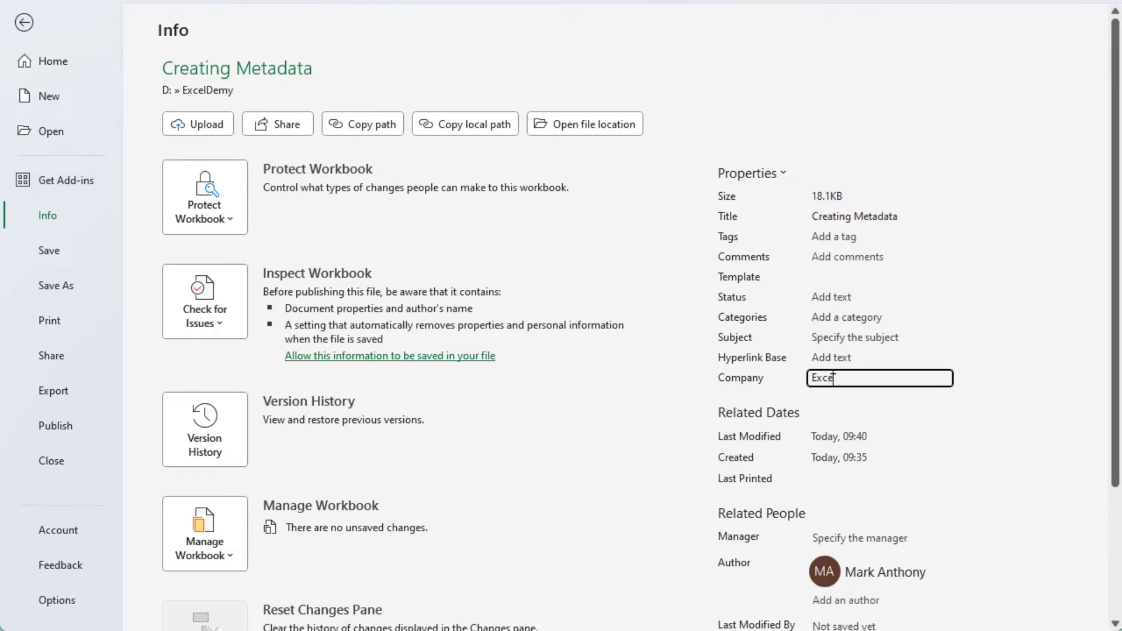
click(853, 337)
text(Excel Metadata)
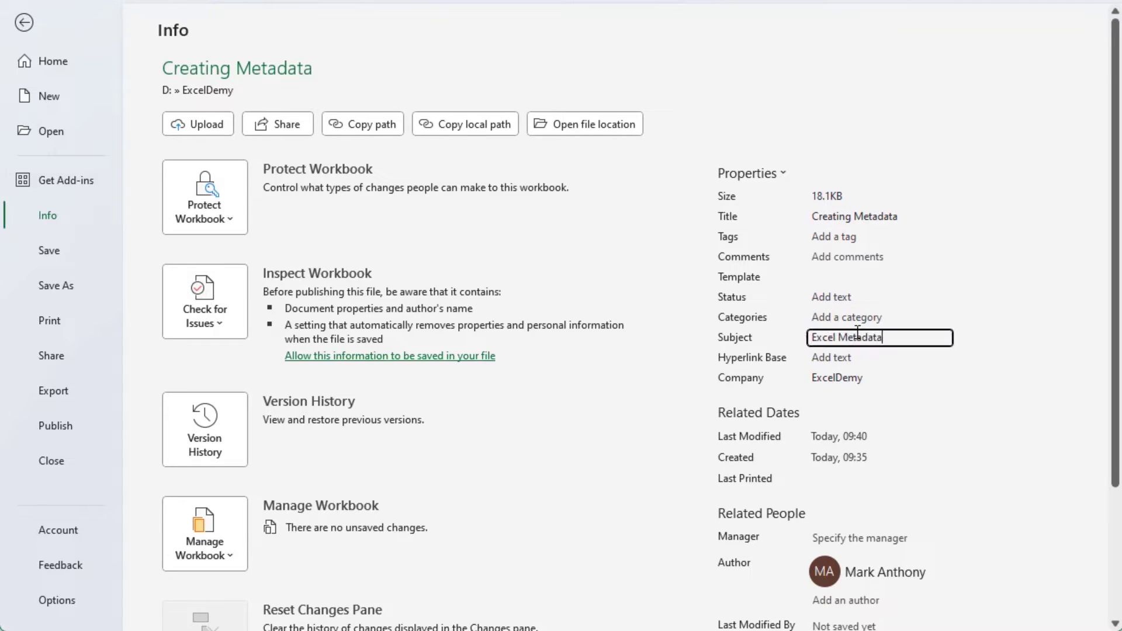
key(ctrl+a)
key(BackSpace)
key(Escape)
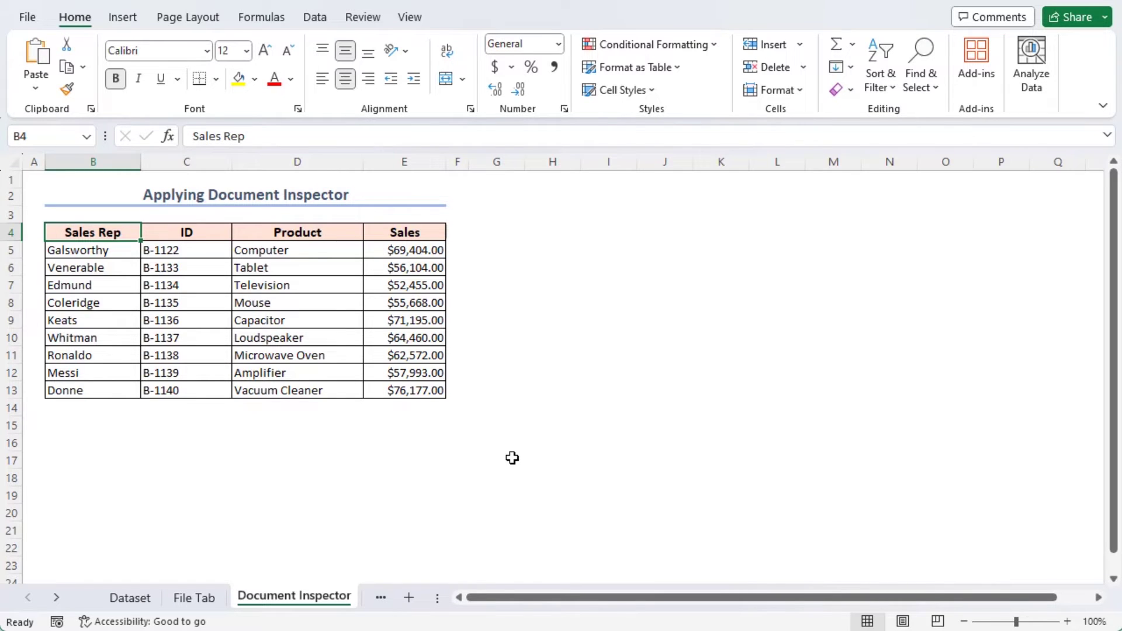
Step: Launch Inspect Document from Check for Issues, saving the workbook when prompted
click(28, 17)
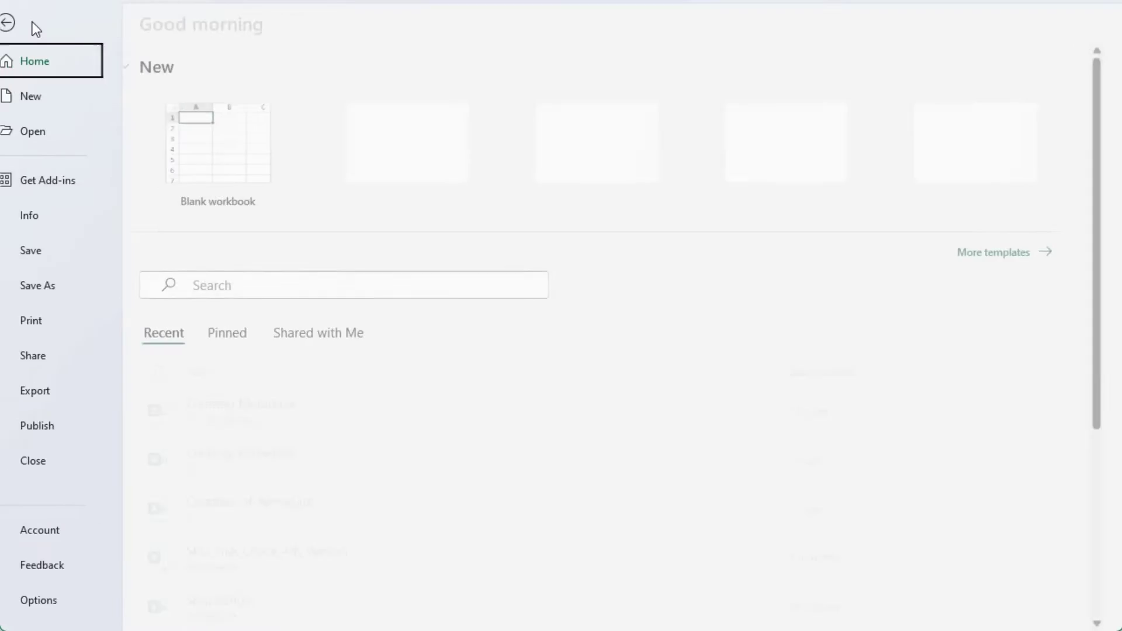
click(47, 225)
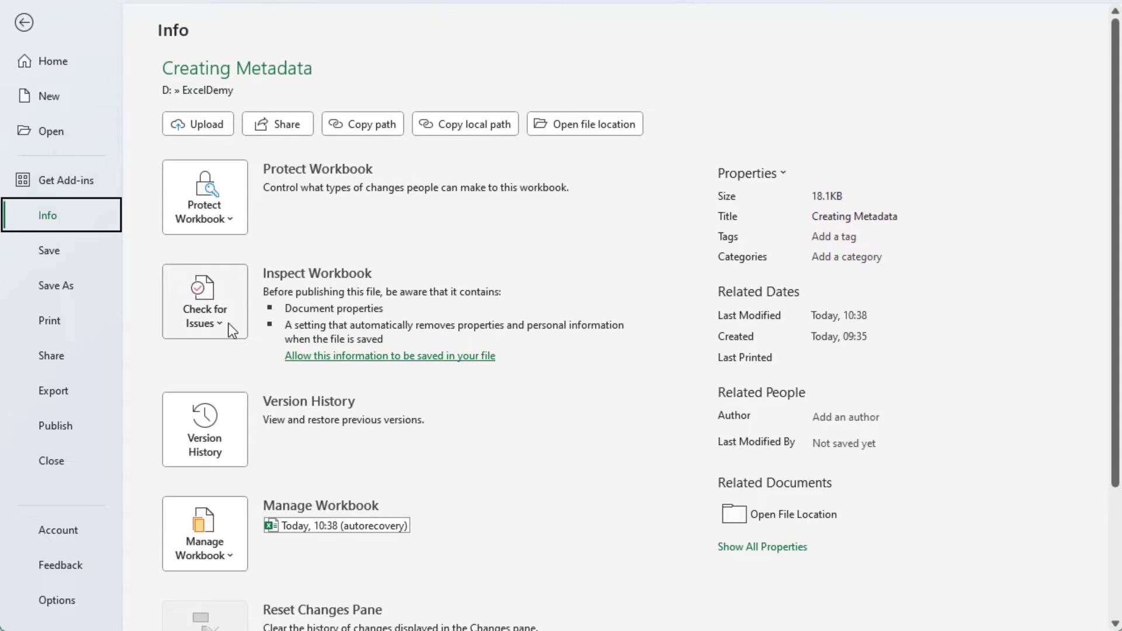
click(213, 301)
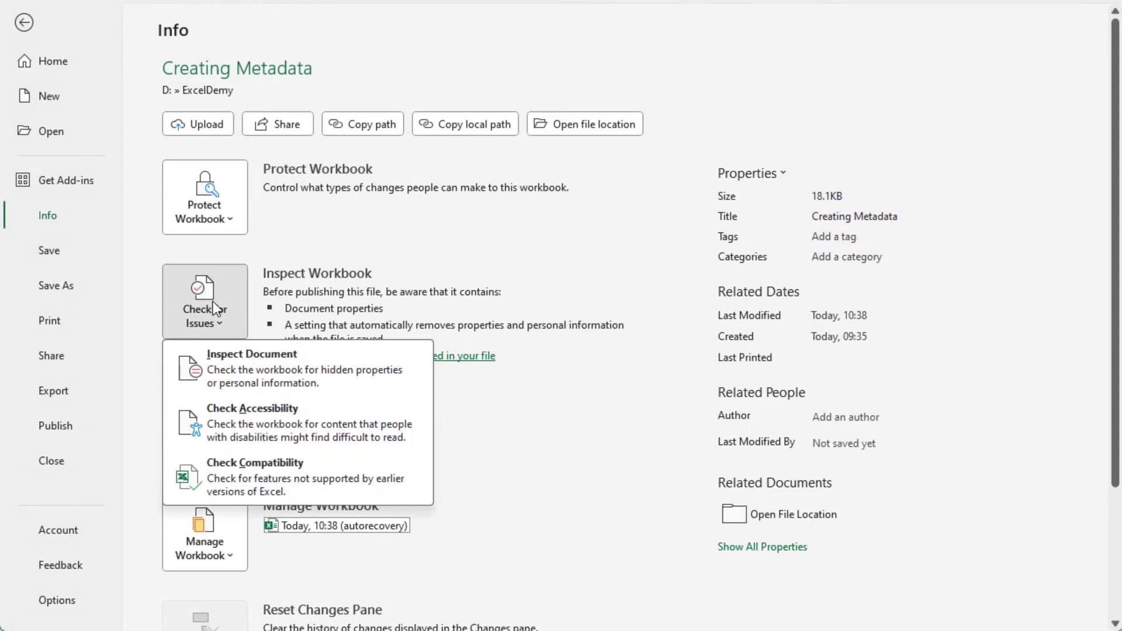
click(229, 359)
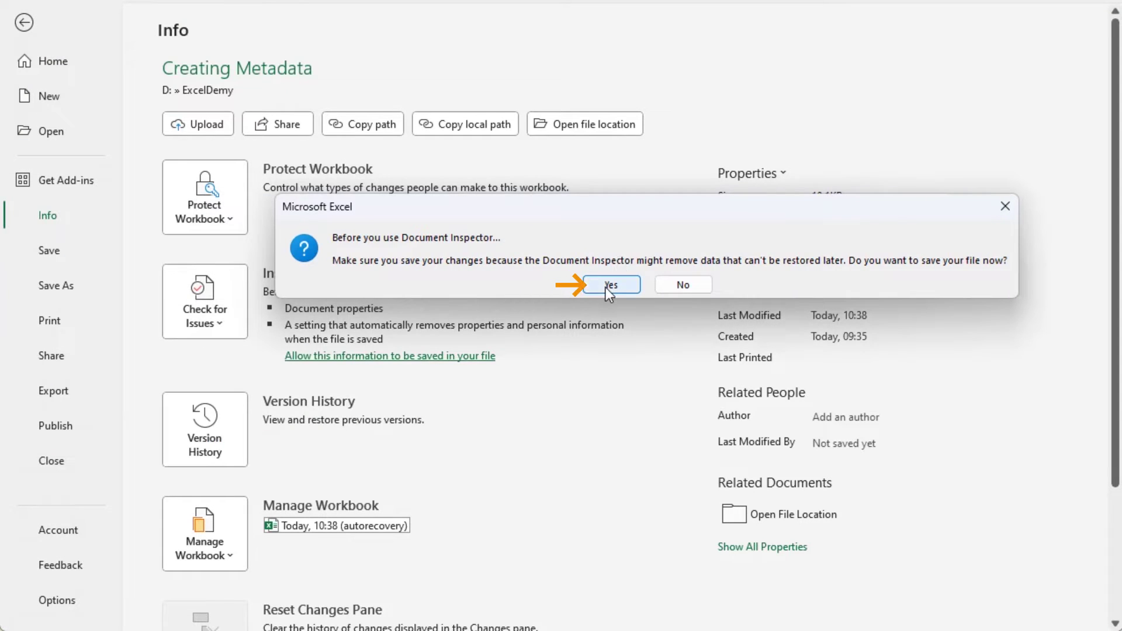
click(611, 285)
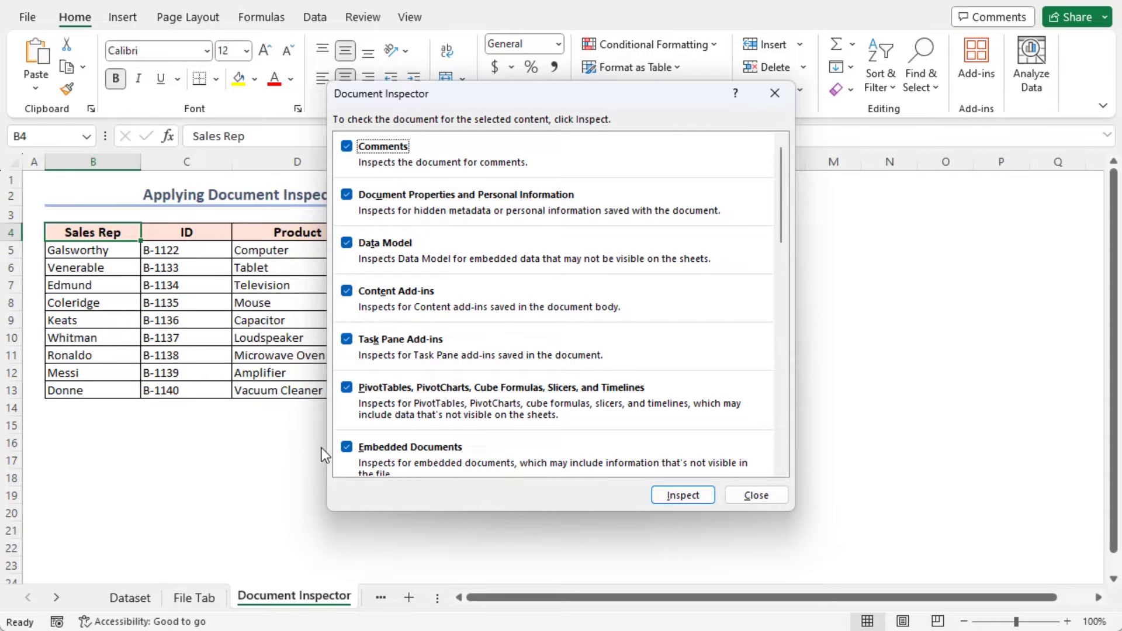
Step: Run the inspection and remove all document properties and personal information
click(686, 497)
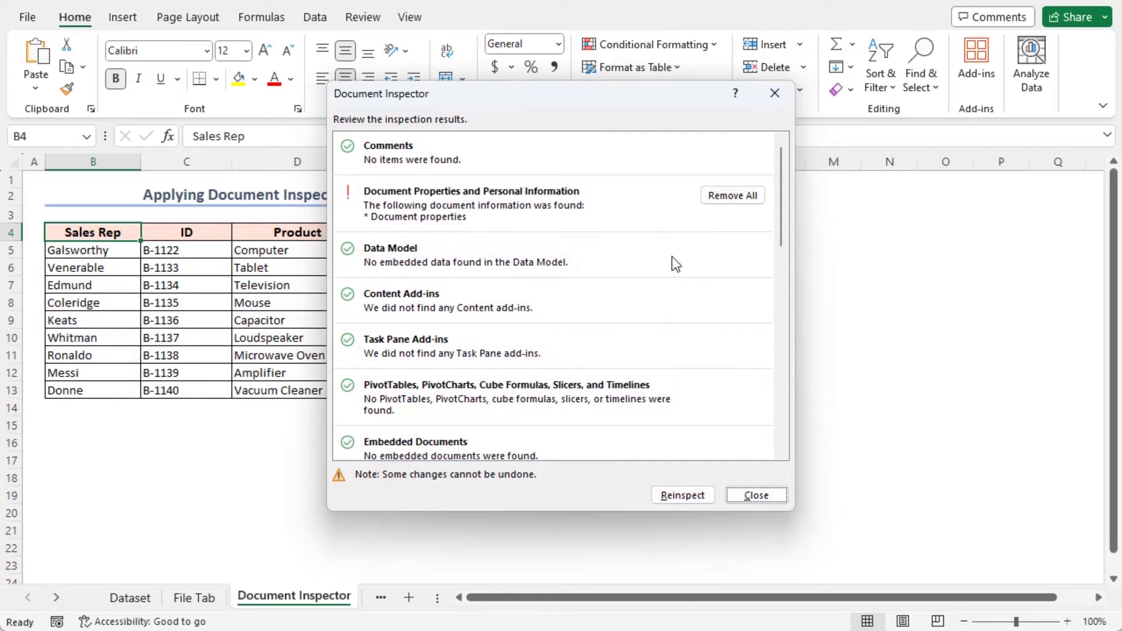
click(741, 200)
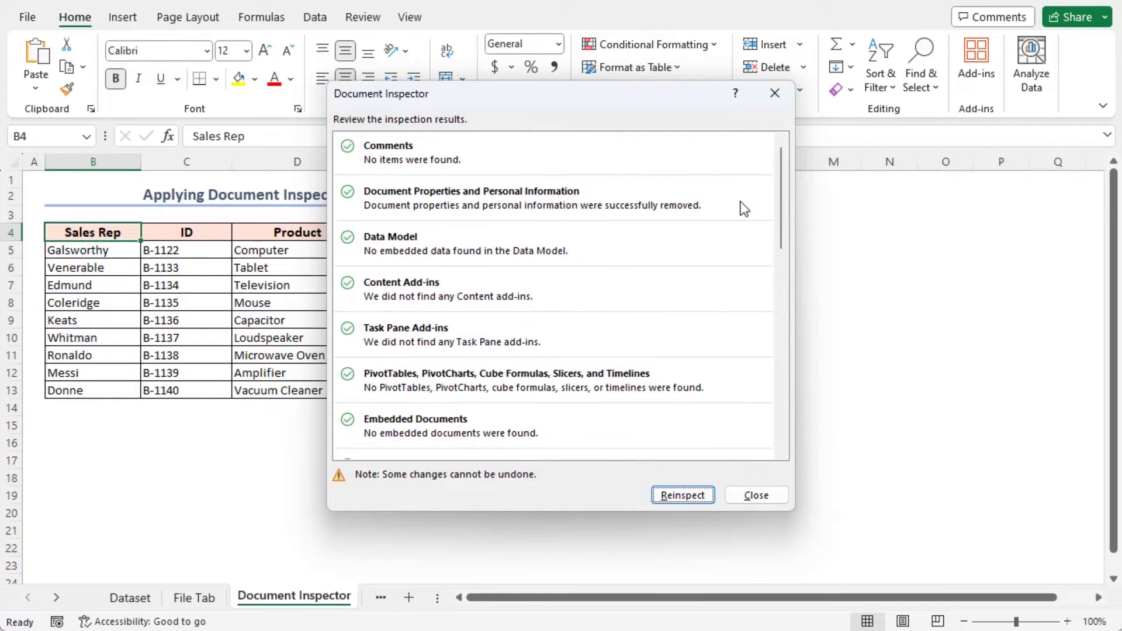
click(754, 496)
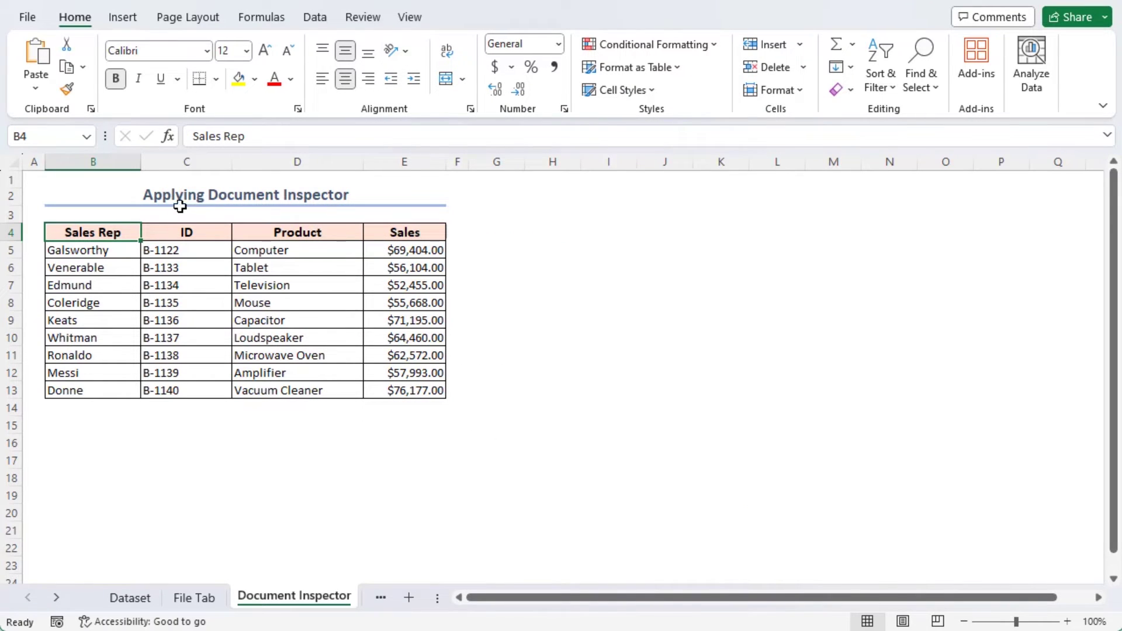
Step: Add the author's name back in the Author field on the Info page
click(27, 17)
click(47, 215)
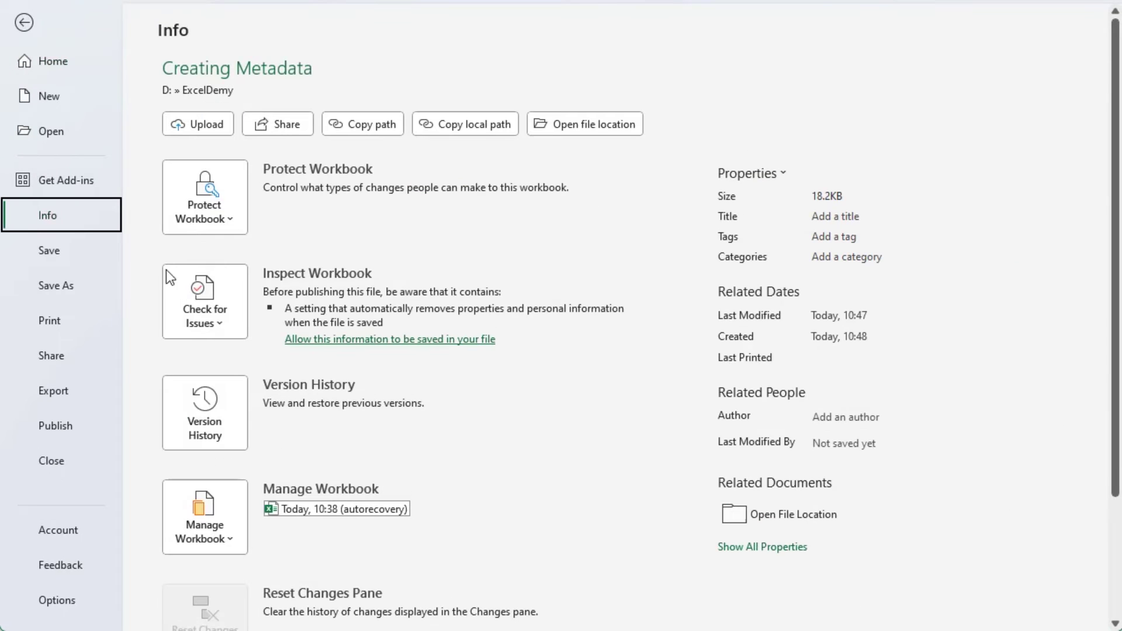
click(836, 415)
text(Mark Anthony)
key(Return)
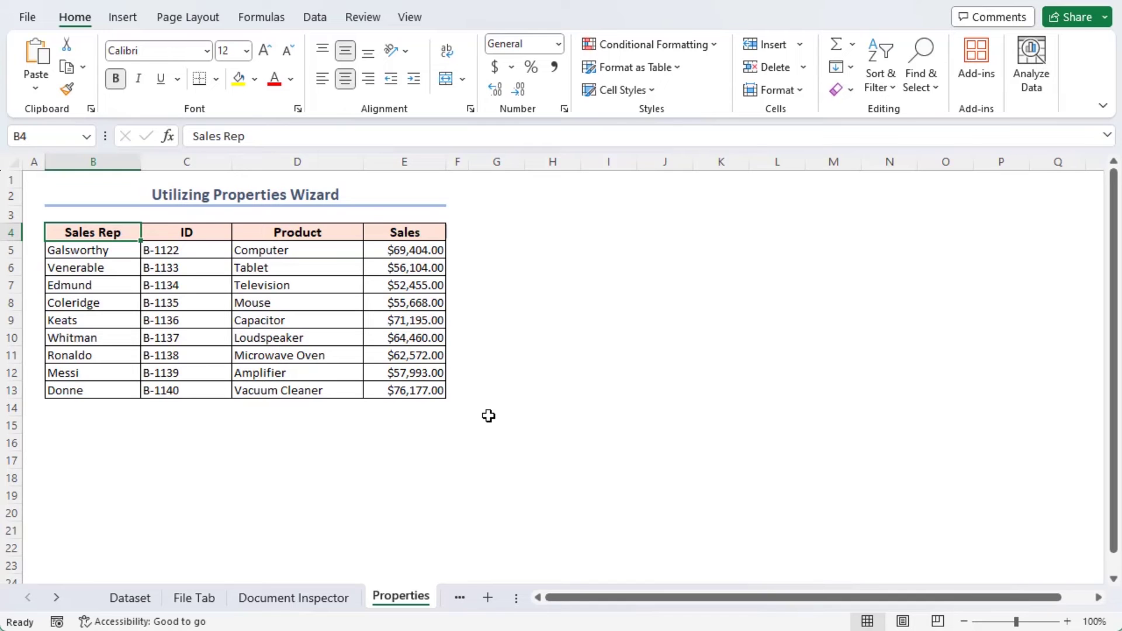
Step: In Advanced Properties, set Title 'Creating Metadata', Subject 'Excel Metadata' and the author's name
click(26, 18)
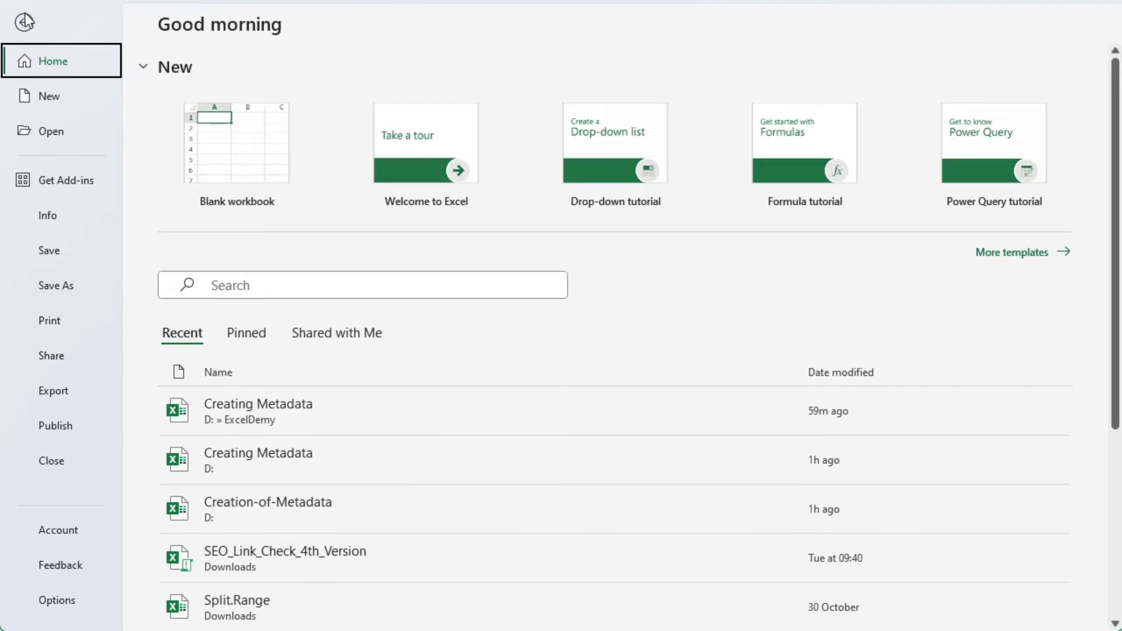
click(45, 216)
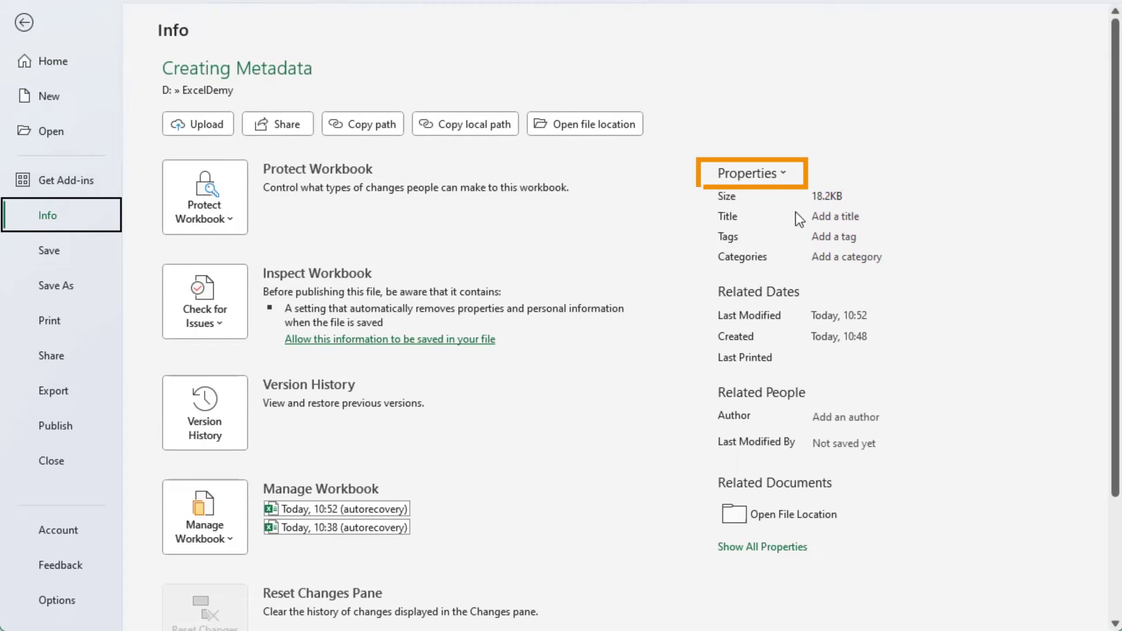
click(783, 177)
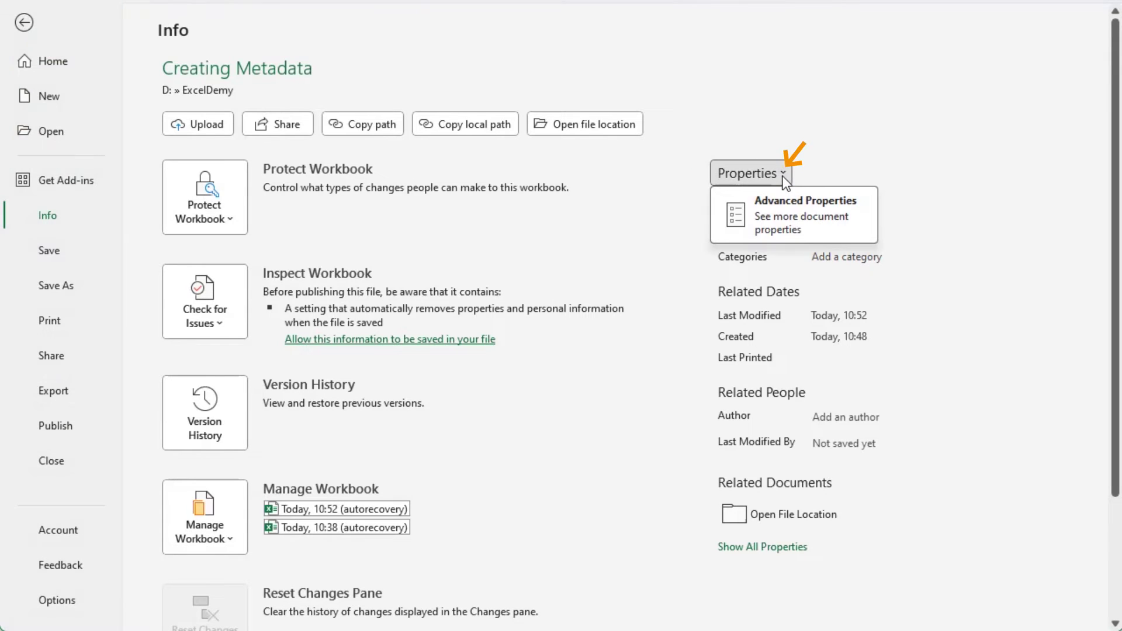
click(797, 204)
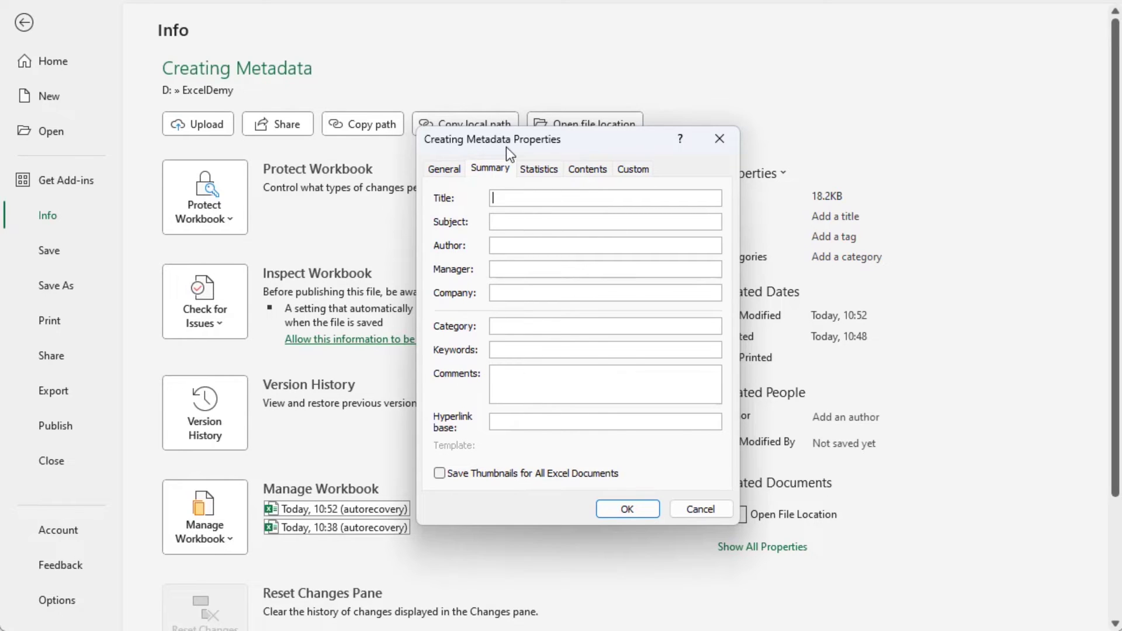
text(Creating Metadata)
key(Tab)
text(E)
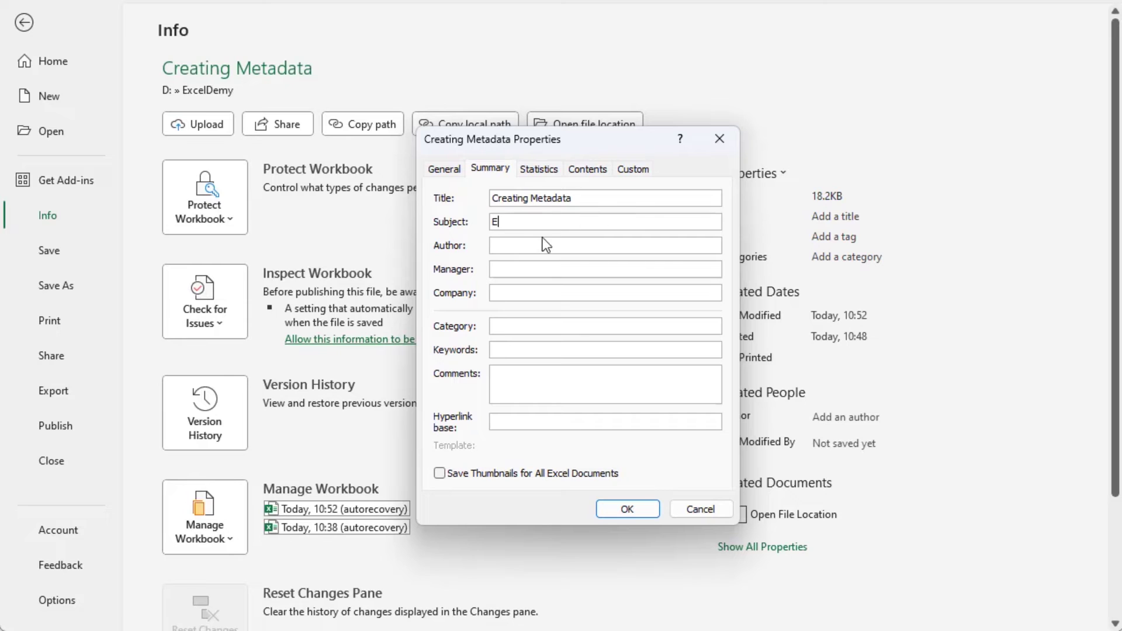
text(xcel Metadata)
key(Tab)
text(Mark Anth)
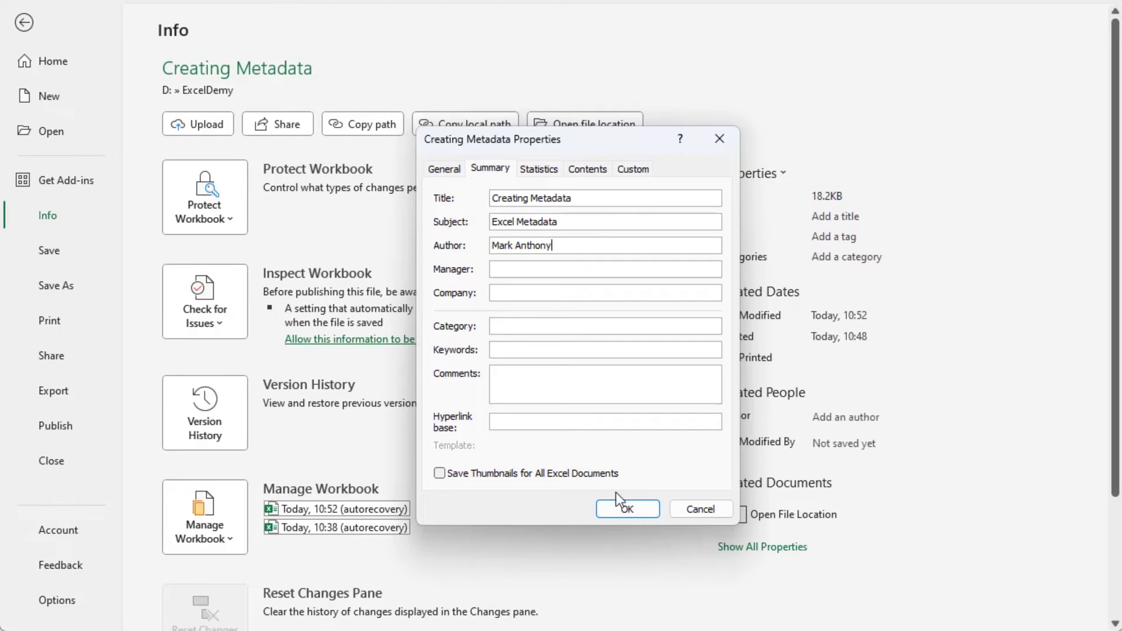
click(623, 517)
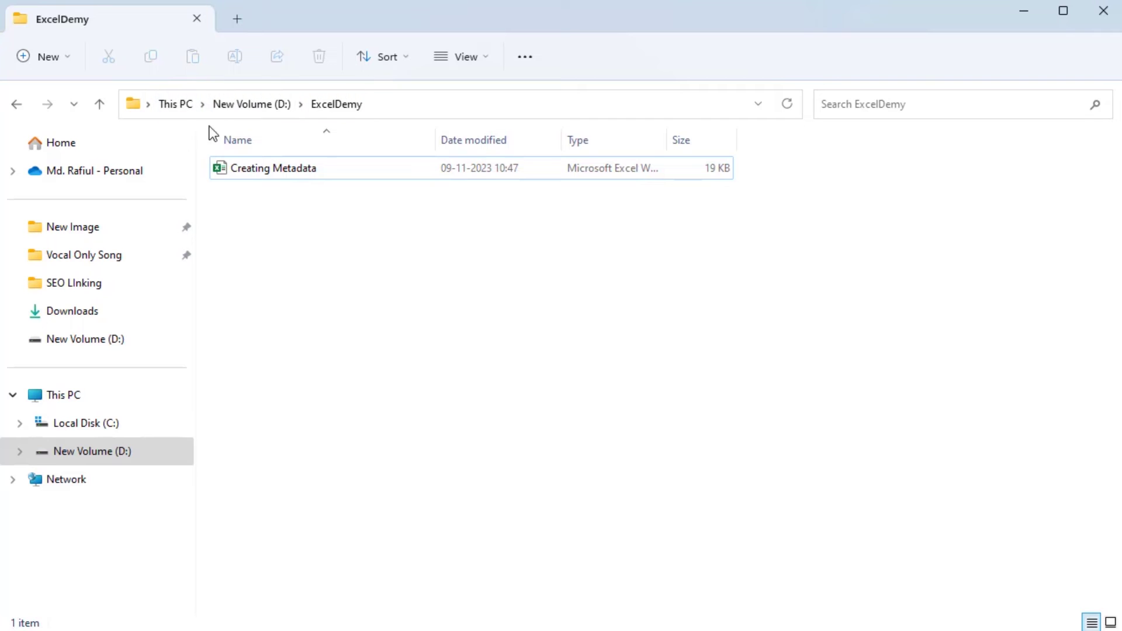
Step: Bring up the View menu's Show pane options for the ExcelDemy folder
click(488, 61)
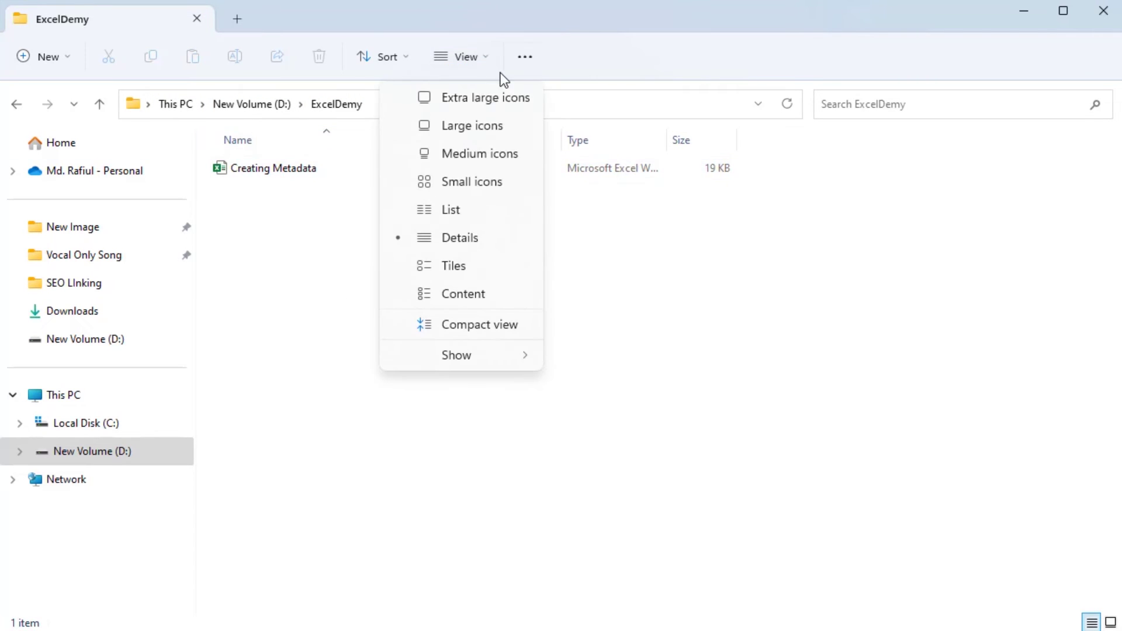
mouse_move(438, 355)
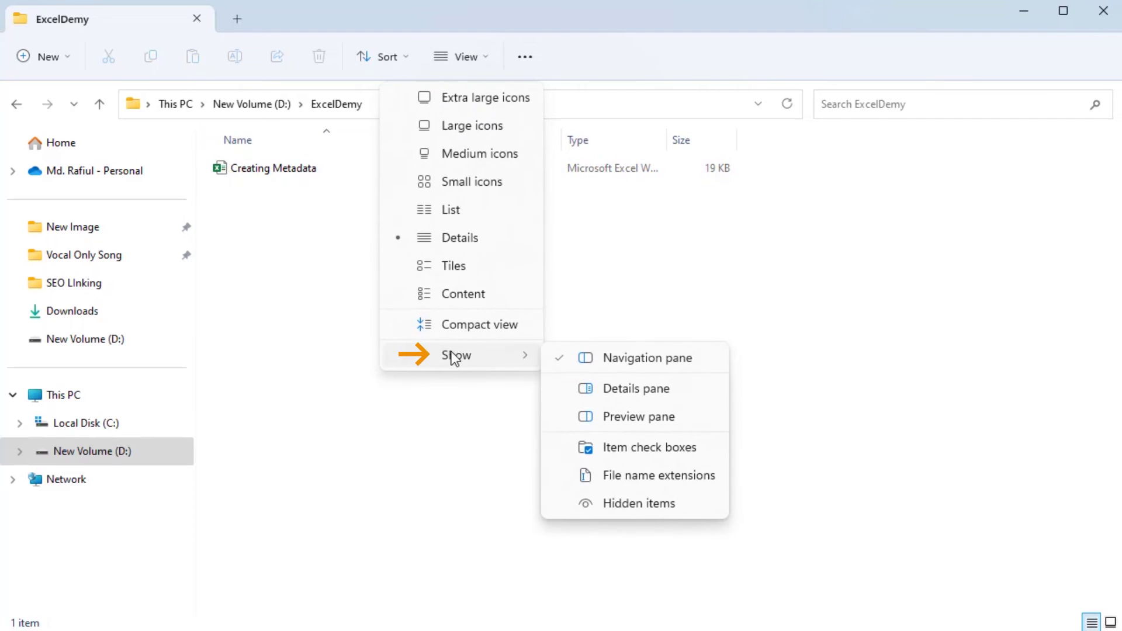
Step: Show the Details pane for Creating Metadata and save the author's name as its Authors property
click(562, 392)
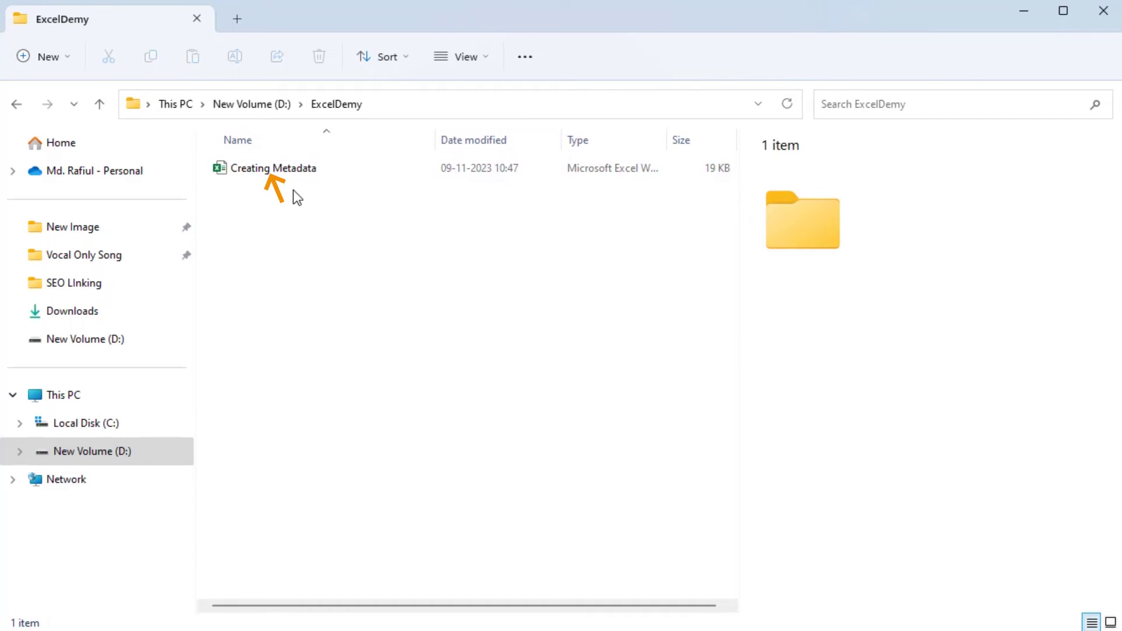
click(297, 173)
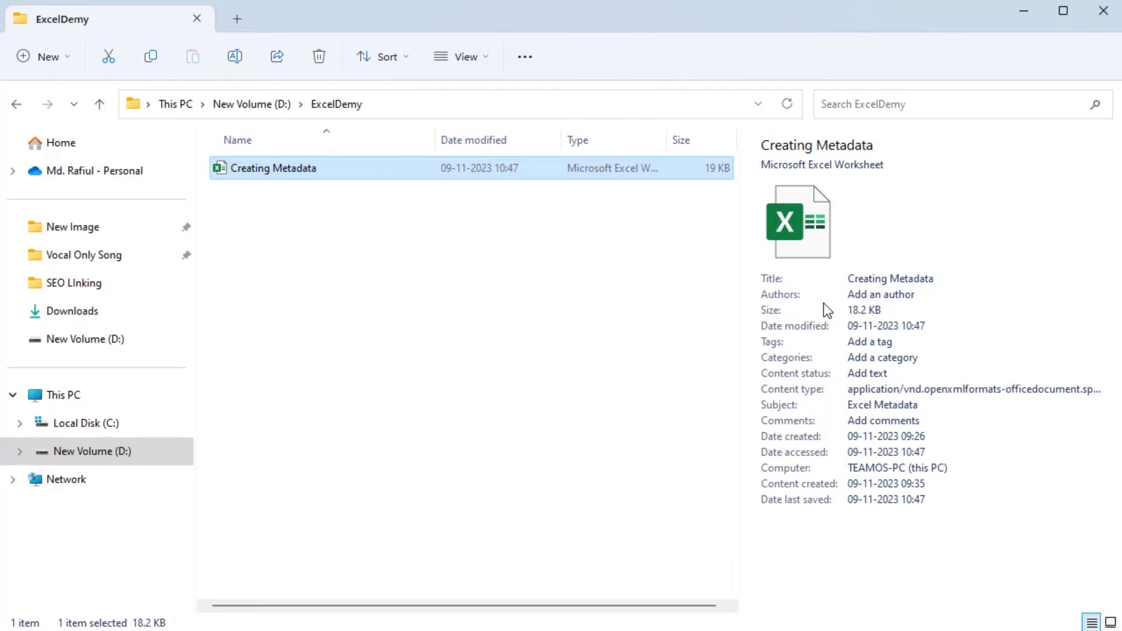
click(850, 295)
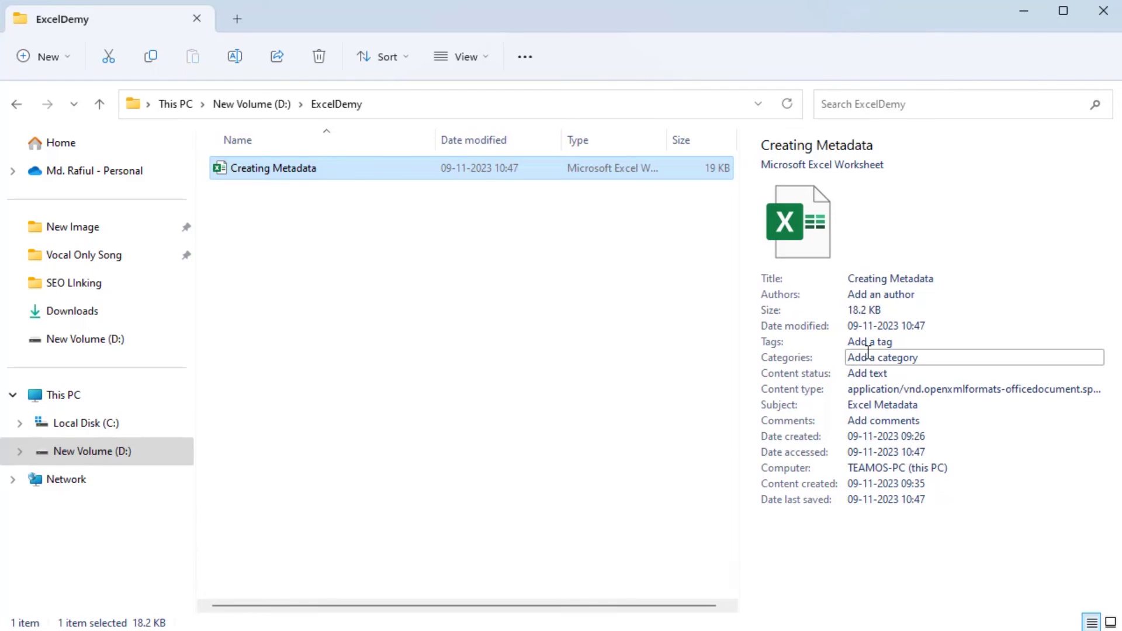
click(894, 295)
text(Mark Anthon)
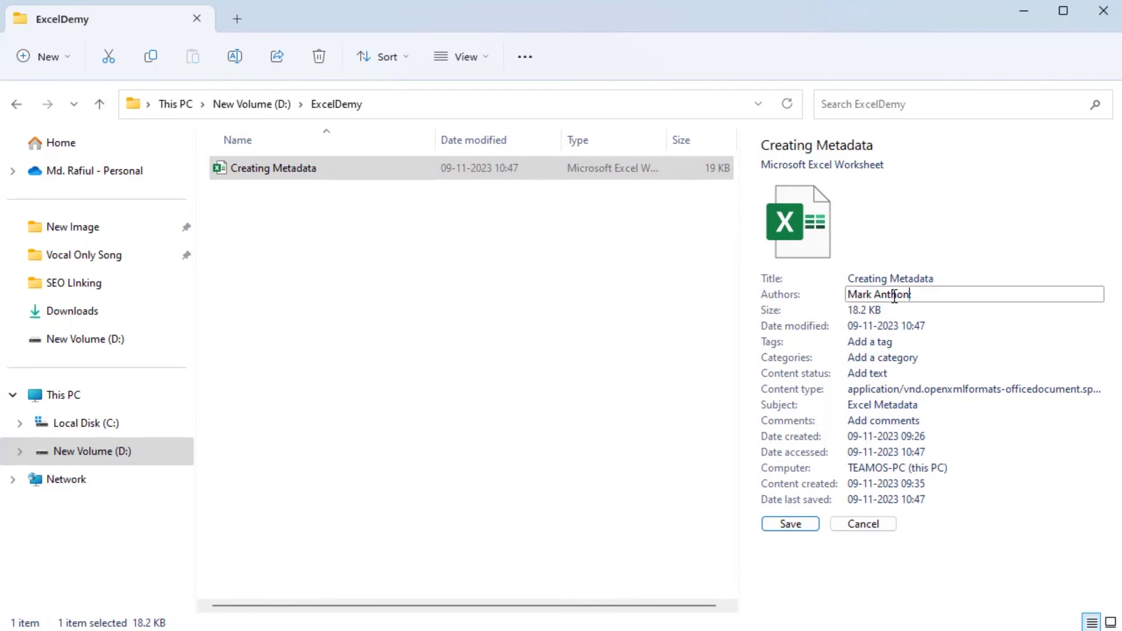
text(y)
click(791, 524)
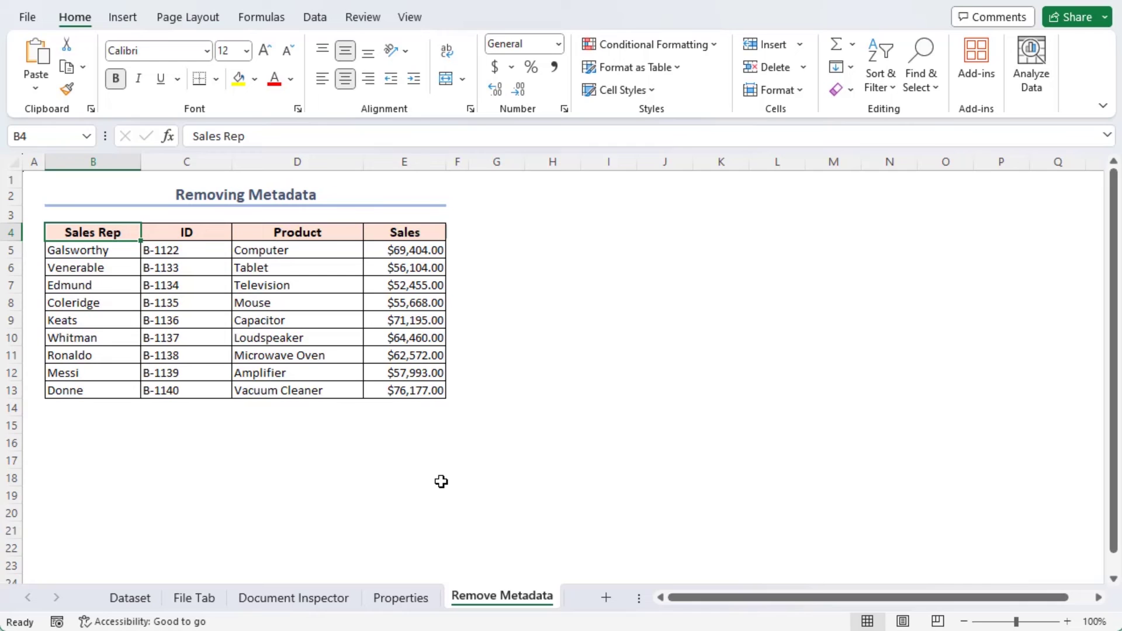
Step: Return to the Info page and check the listed author's Remove Person option without using it
click(28, 17)
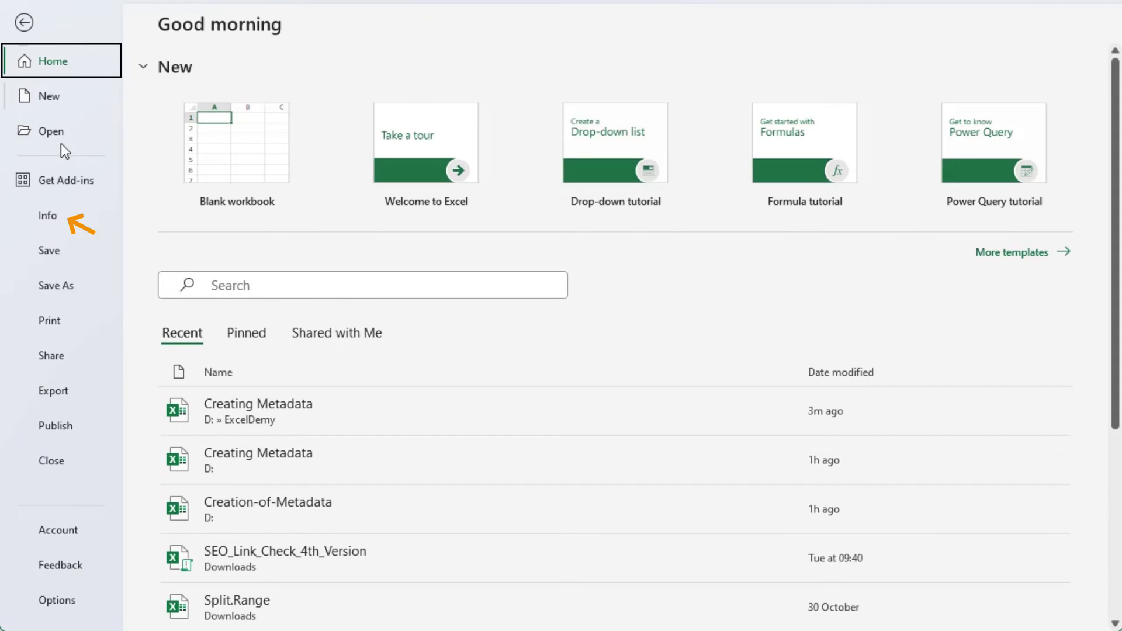
click(49, 219)
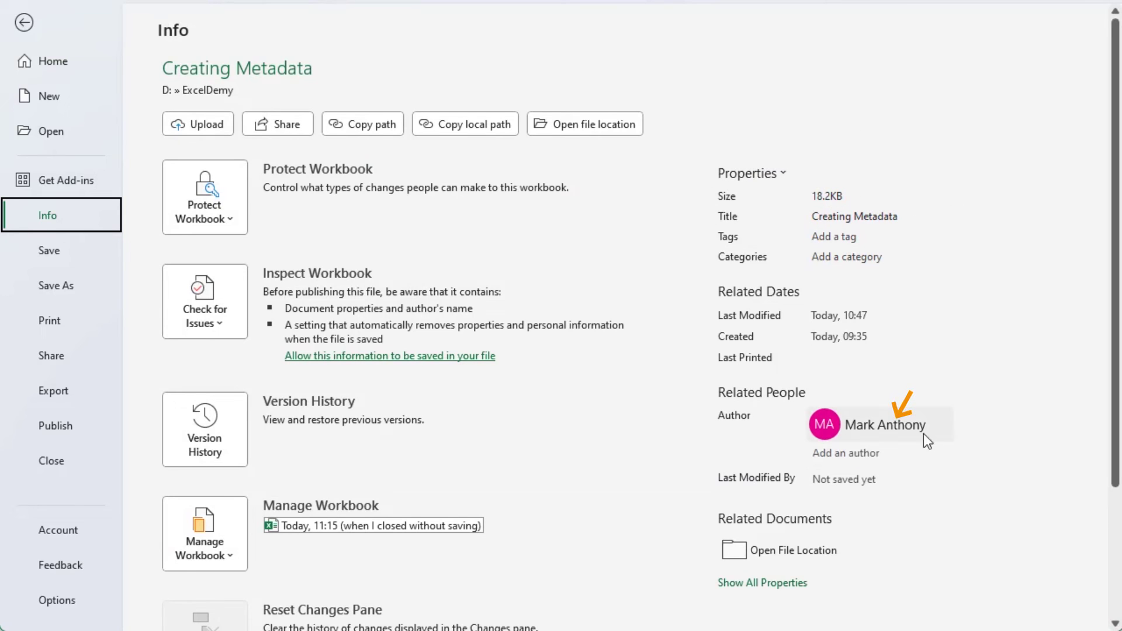
right_click(892, 423)
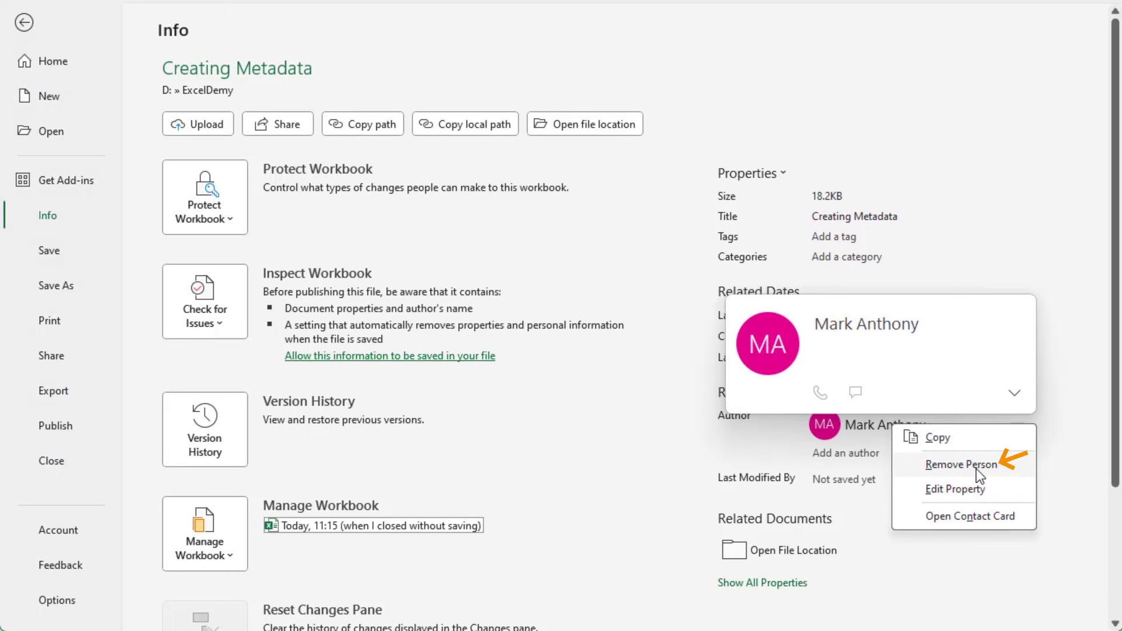
key(Escape)
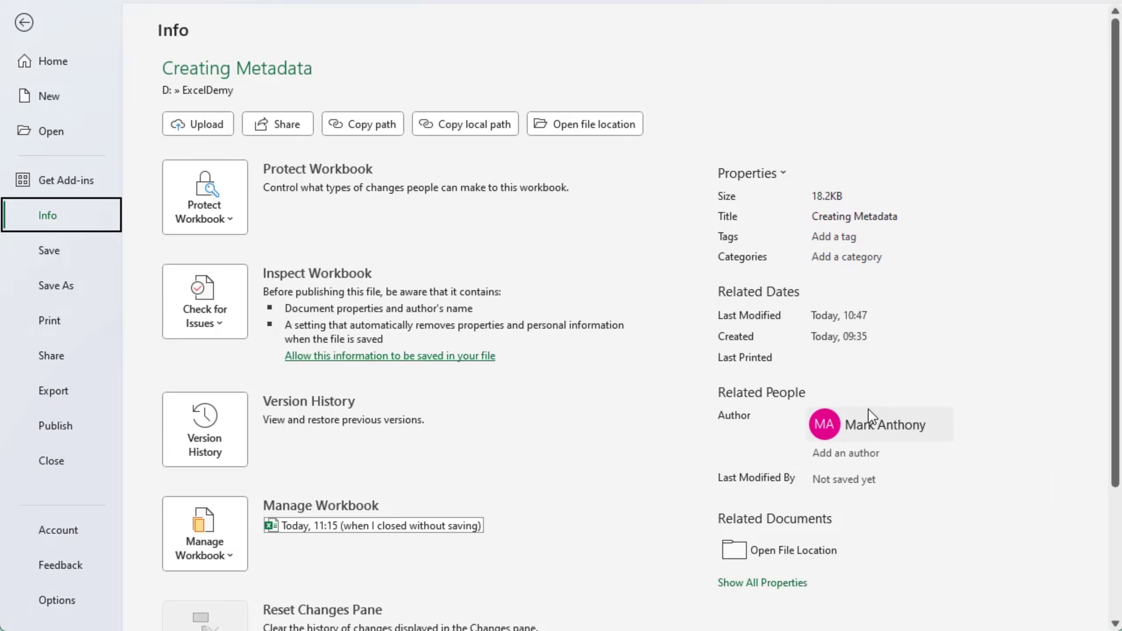
Step: Run Document Inspector and remove all document properties and personal information
click(228, 330)
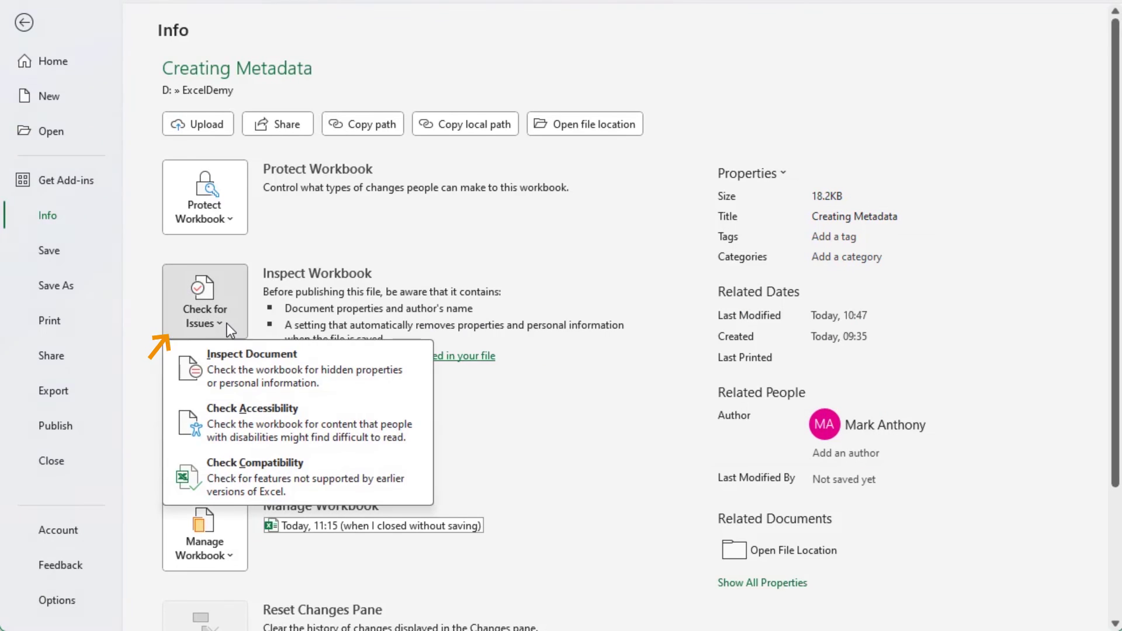
click(250, 356)
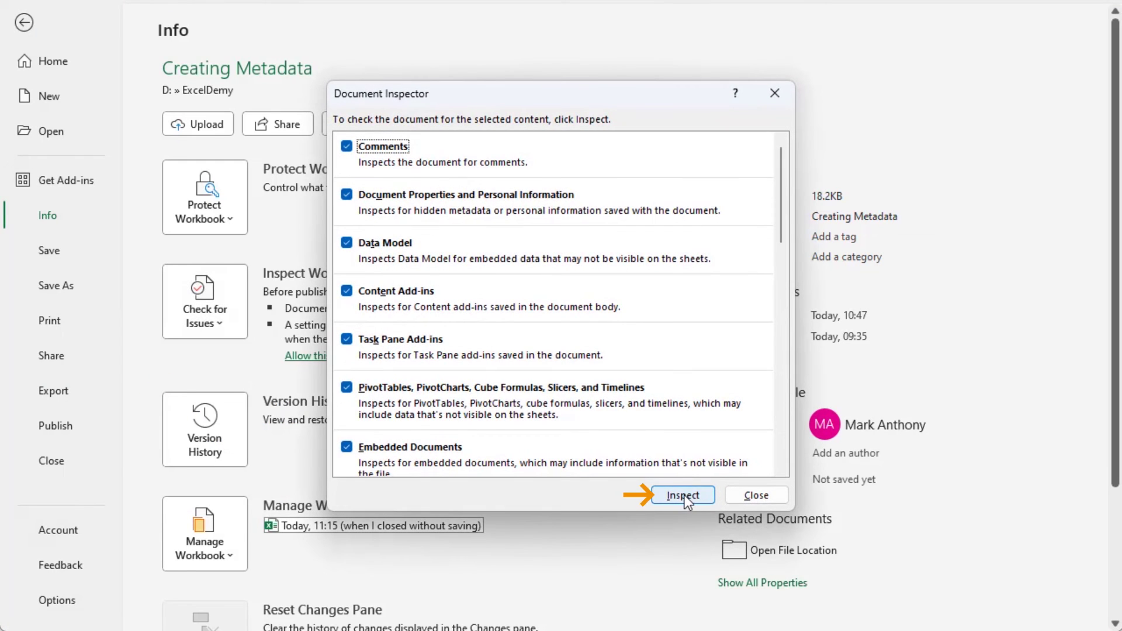
click(683, 495)
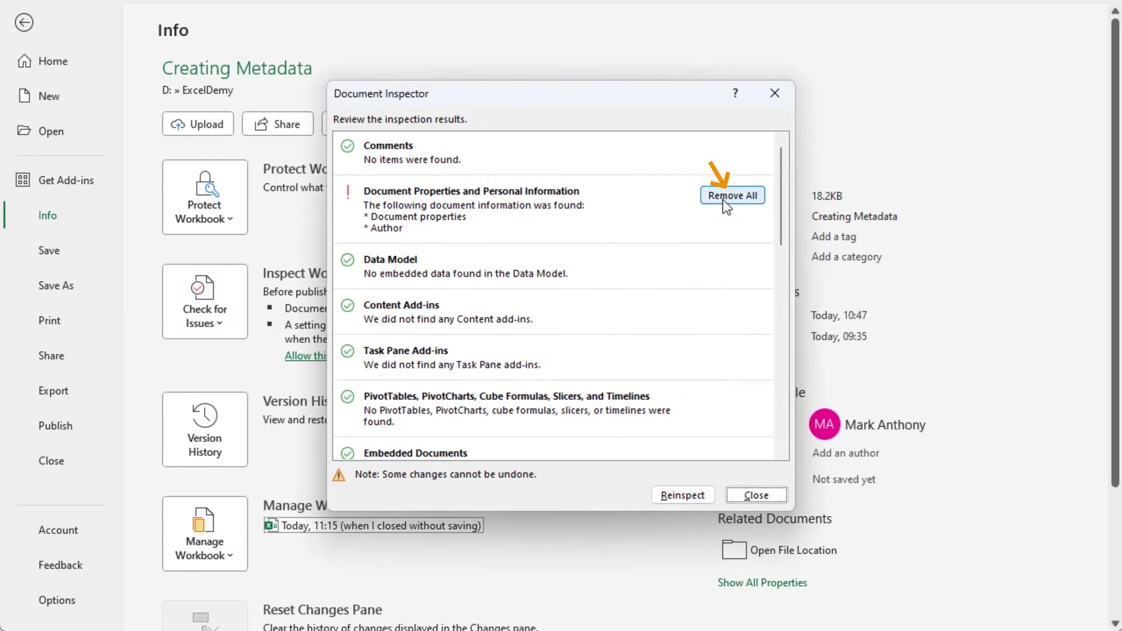
click(725, 201)
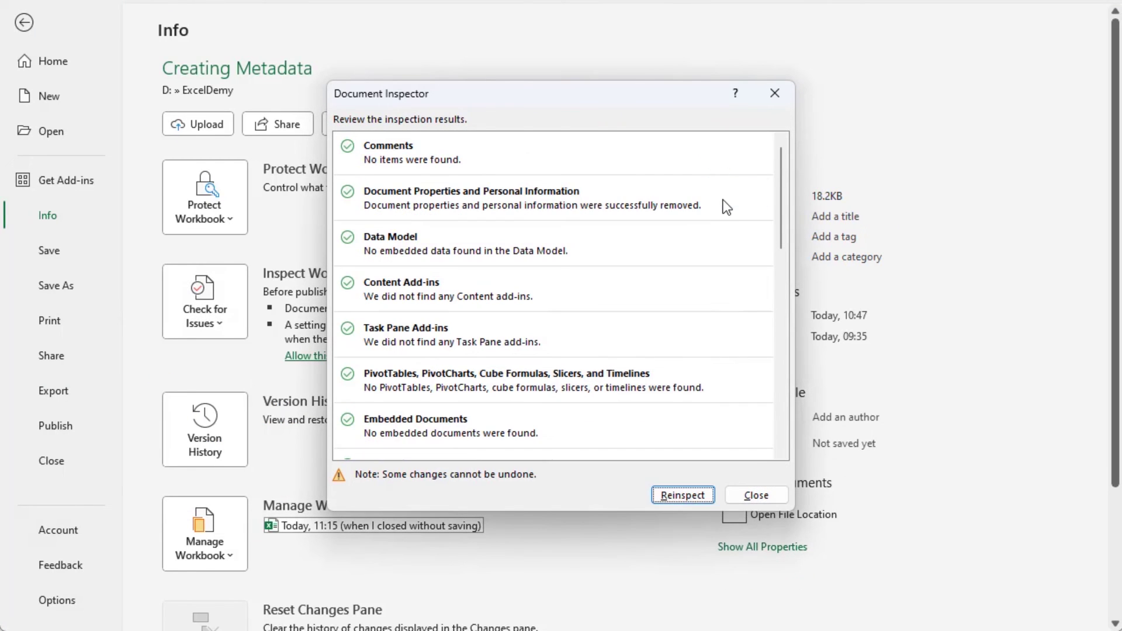
click(741, 494)
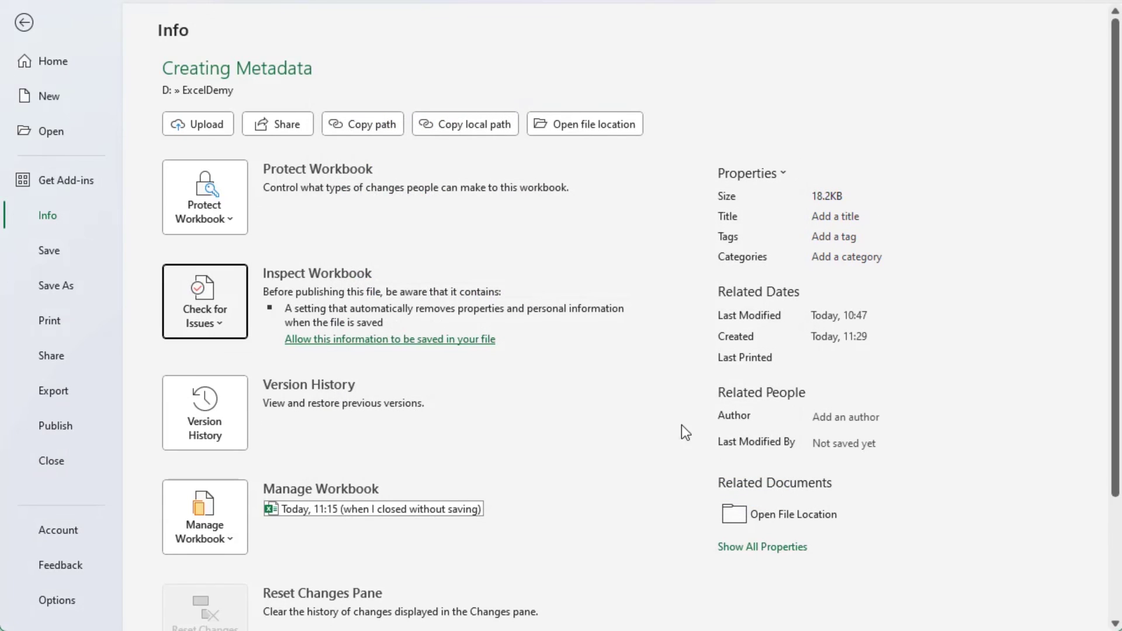